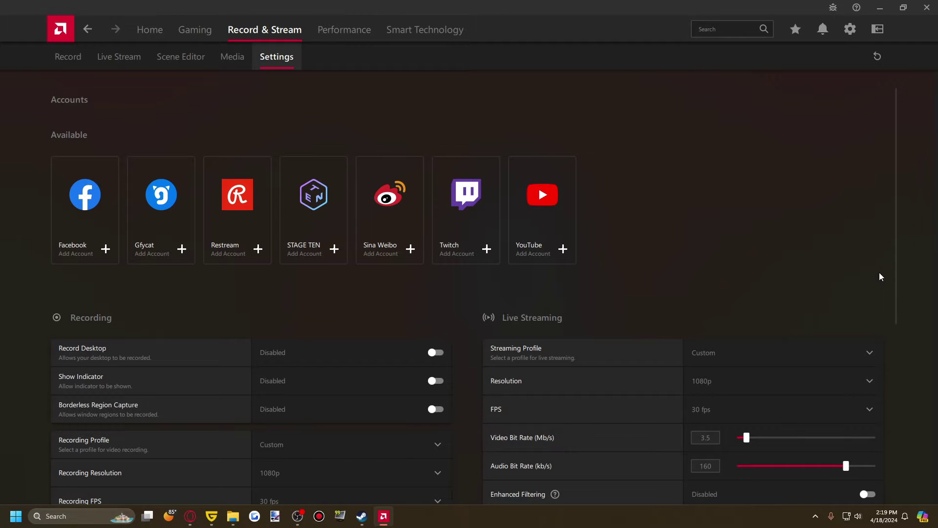
# Switch to the Record page and choose Fullscreen capture of Display 1.
pyautogui.scroll(-3, 879, 273)
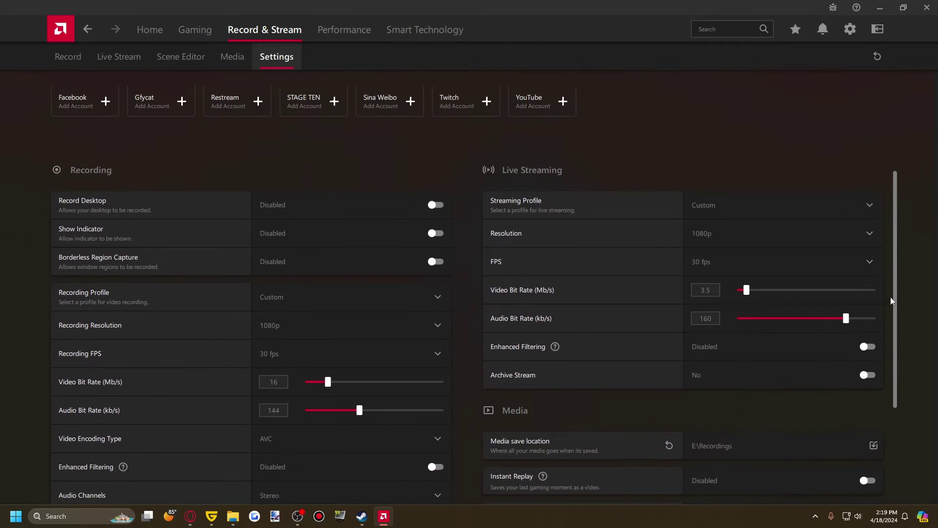
pyautogui.scroll(-3, 891, 298)
pyautogui.moveTo(386, 526)
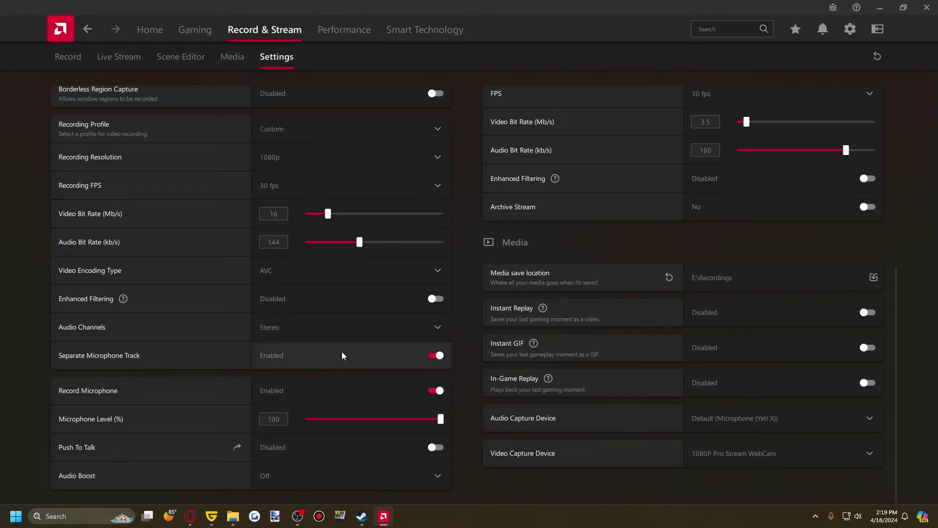
pyautogui.scroll(6, 486, 354)
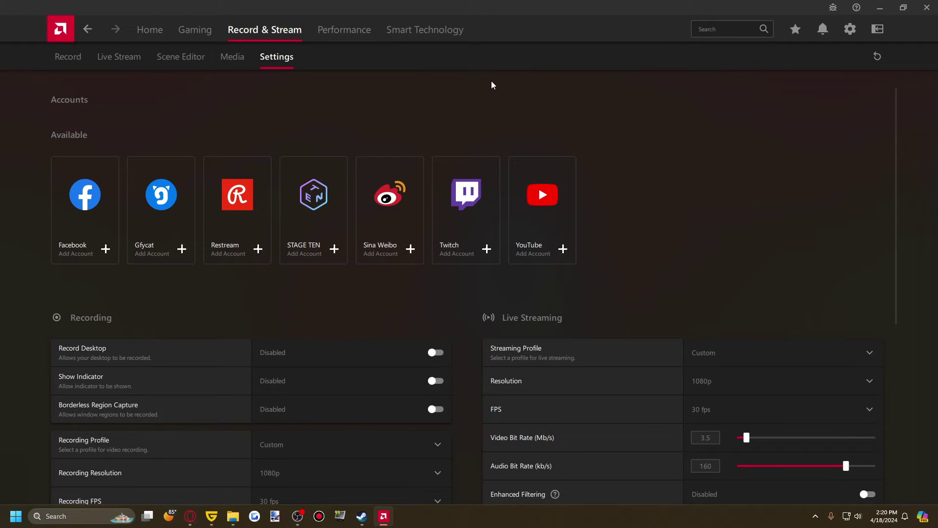
pyautogui.scroll(-5, 626, 202)
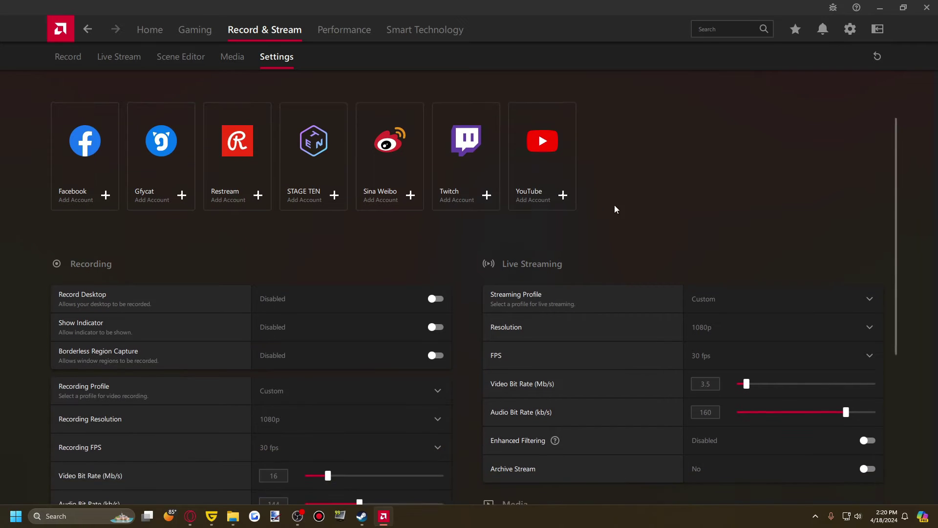
pyautogui.scroll(-1, 477, 299)
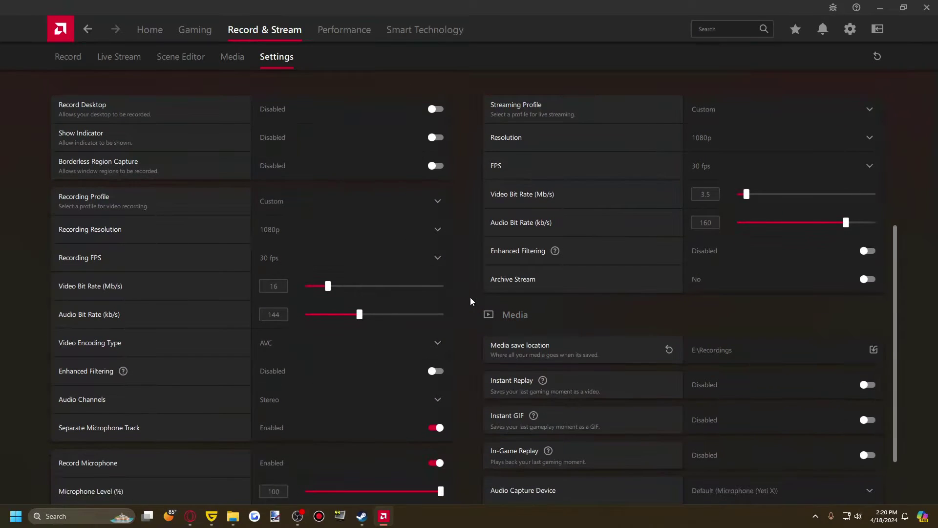
pyautogui.scroll(1, 473, 297)
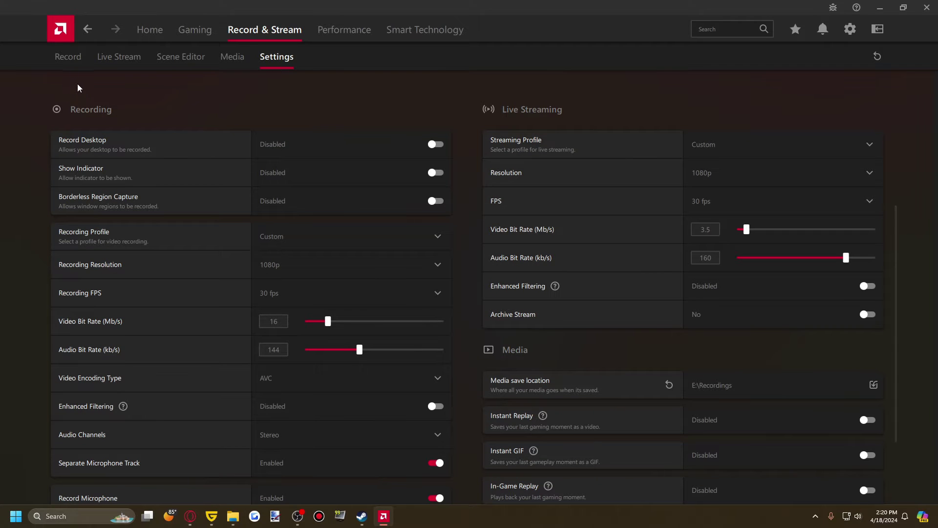
pyautogui.click(65, 63)
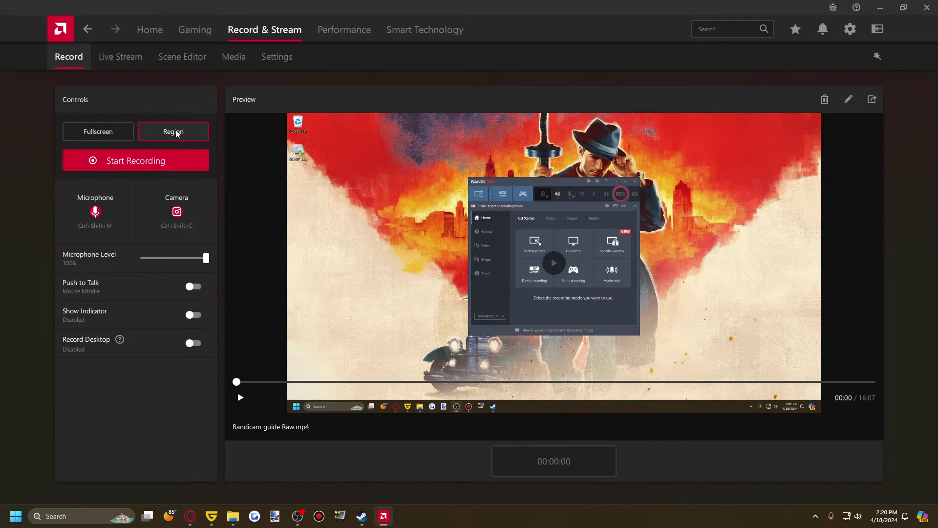
pyautogui.click(101, 131)
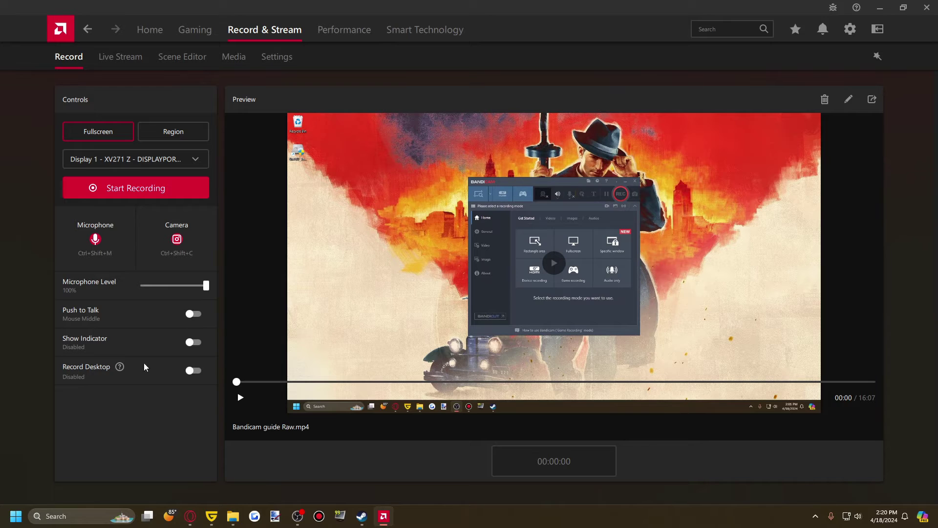
# Open Live Stream, check its Chat panel, return to Controls and list the streaming accounts.
pyautogui.click(112, 58)
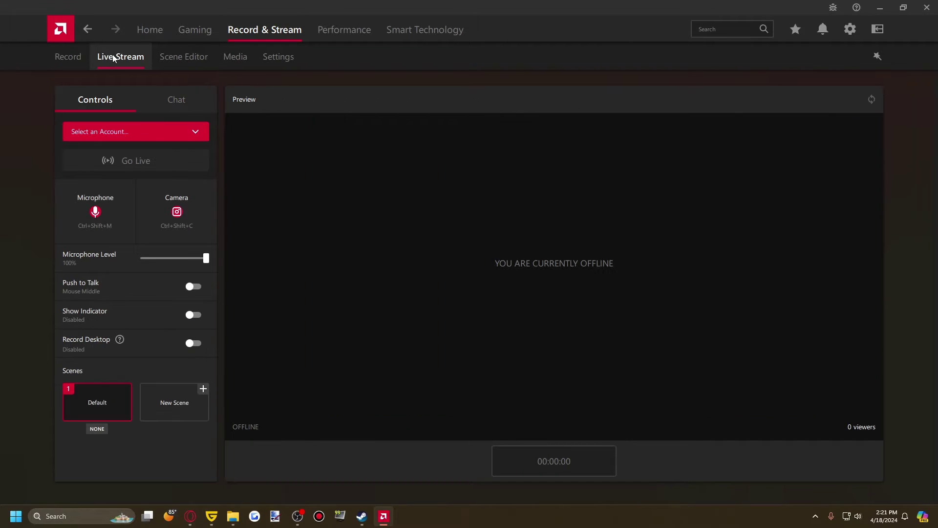
pyautogui.click(155, 109)
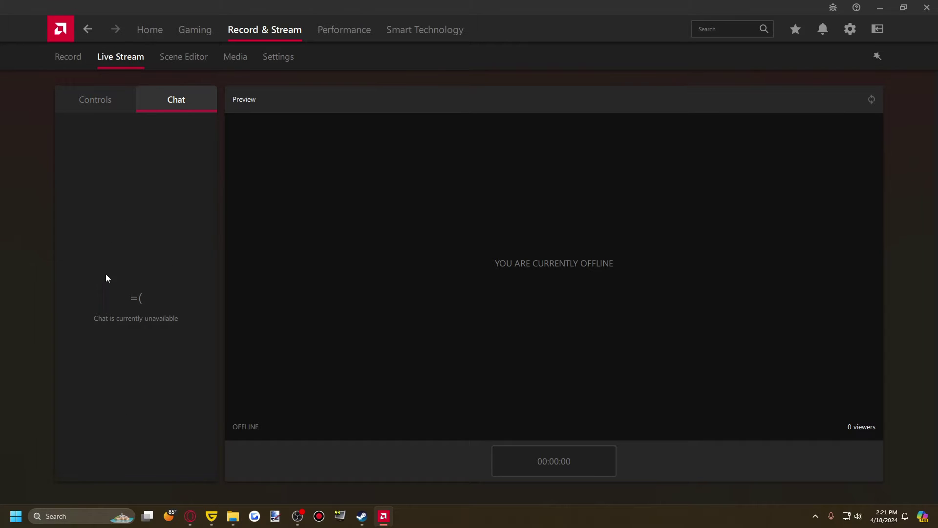
pyautogui.click(101, 104)
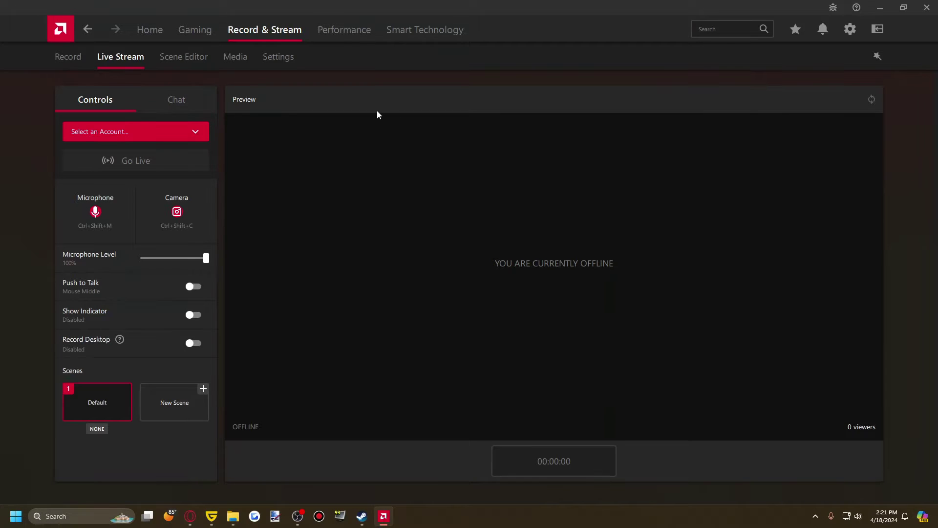
pyautogui.click(196, 133)
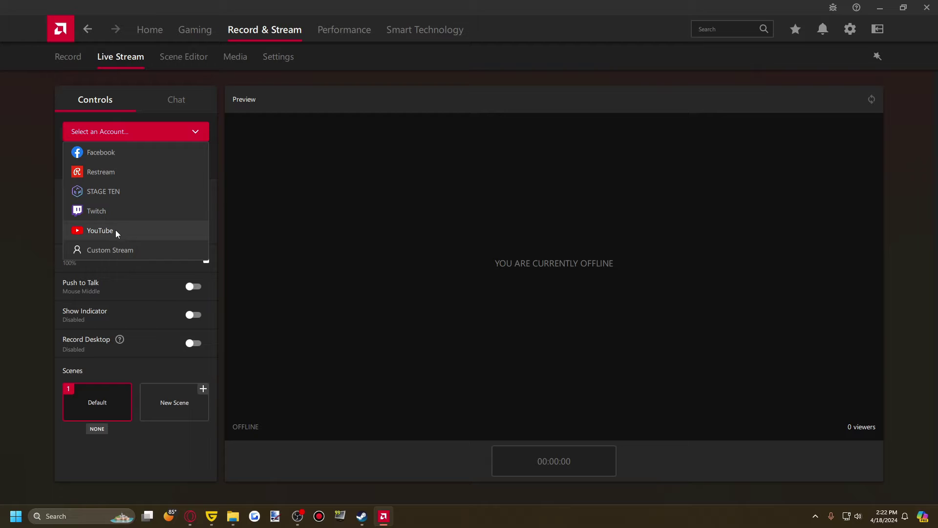
# Choose Custom Stream as the streaming account.
pyautogui.click(107, 252)
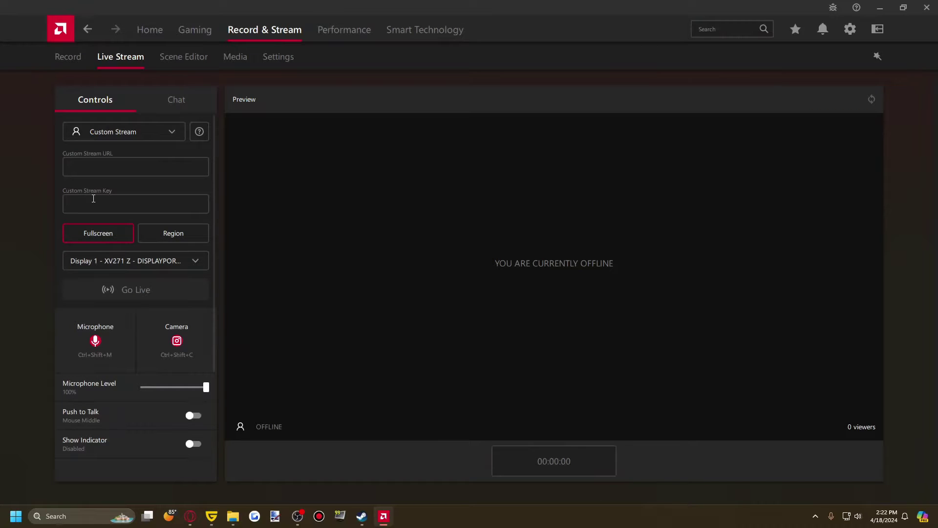
pyautogui.click(163, 134)
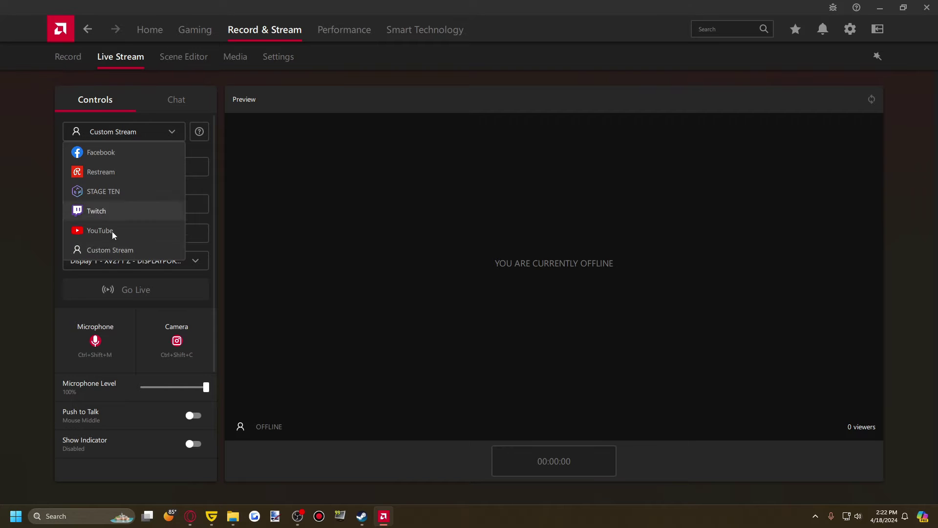
pyautogui.click(46, 87)
# Look at the Scene Editor briefly, then return to the Live Stream controls.
pyautogui.click(184, 58)
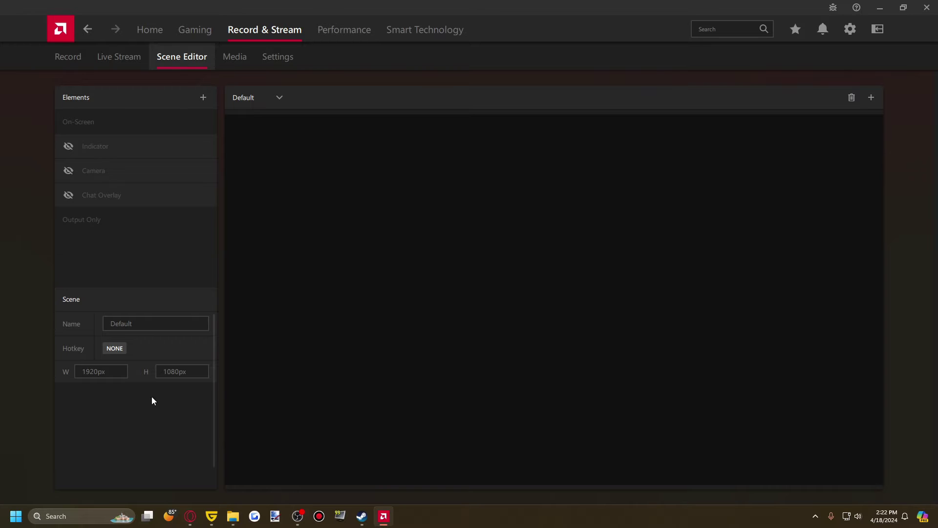
pyautogui.click(123, 63)
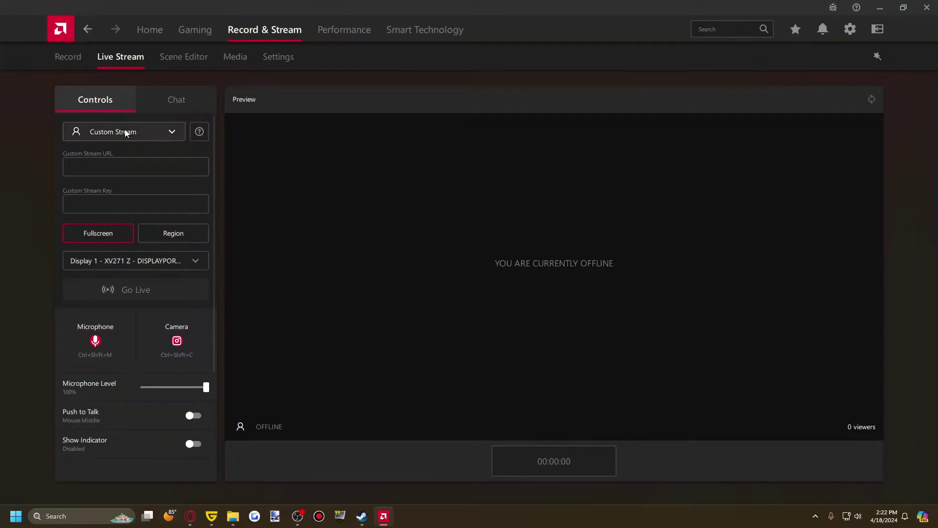
pyautogui.scroll(-3, 139, 142)
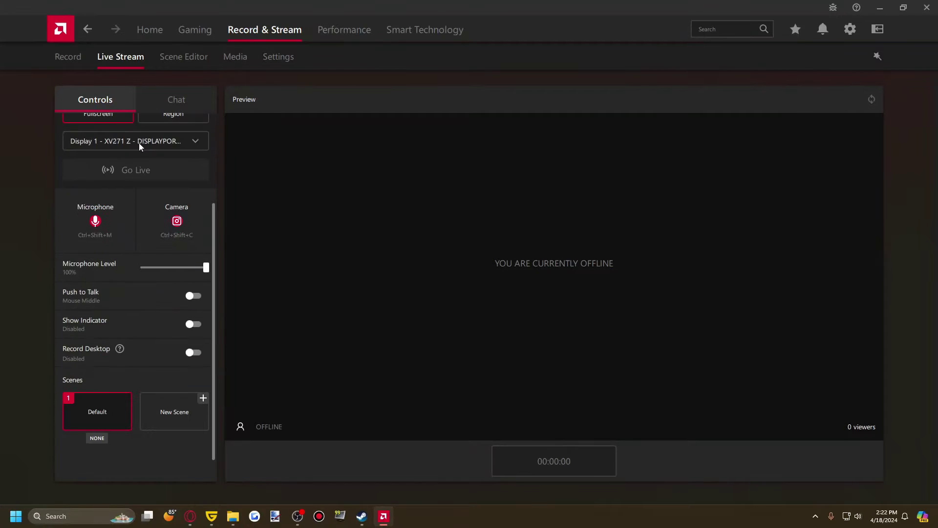
# In the Scene Editor, view the Elements + types and close the list without adding any.
pyautogui.click(175, 57)
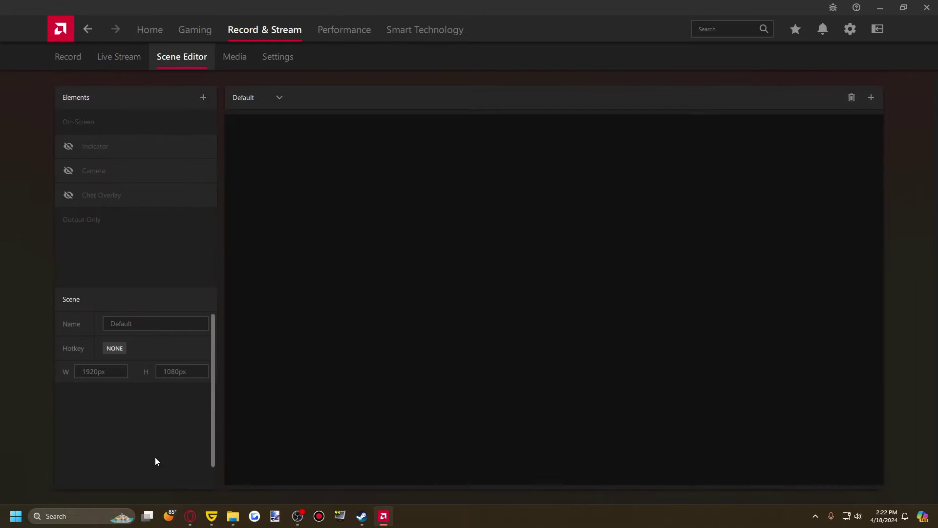
pyautogui.click(203, 98)
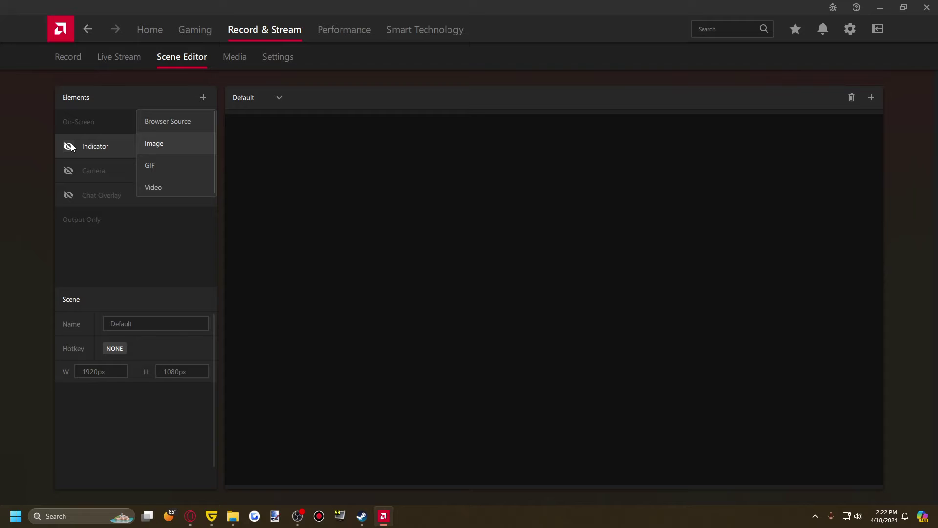
pyautogui.click(30, 183)
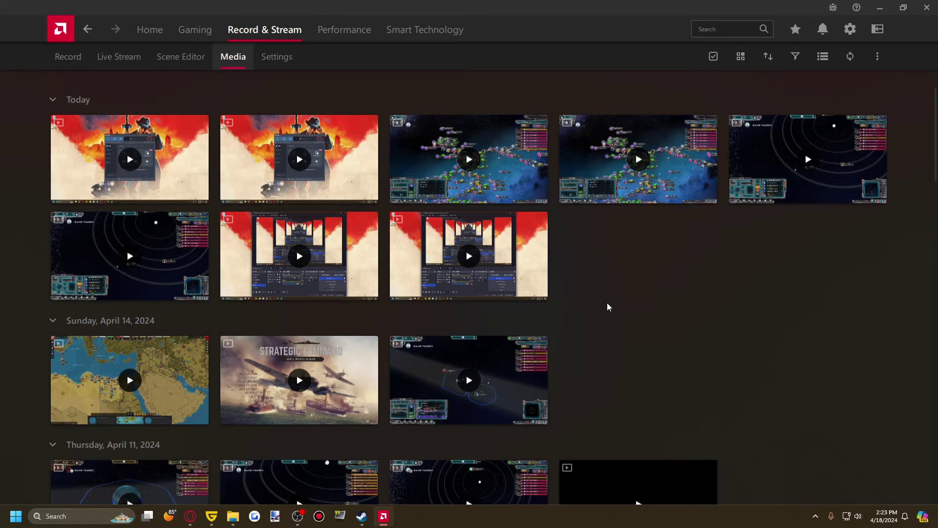
# Go to the Record & Stream Settings page with the streaming accounts at the top.
pyautogui.click(272, 58)
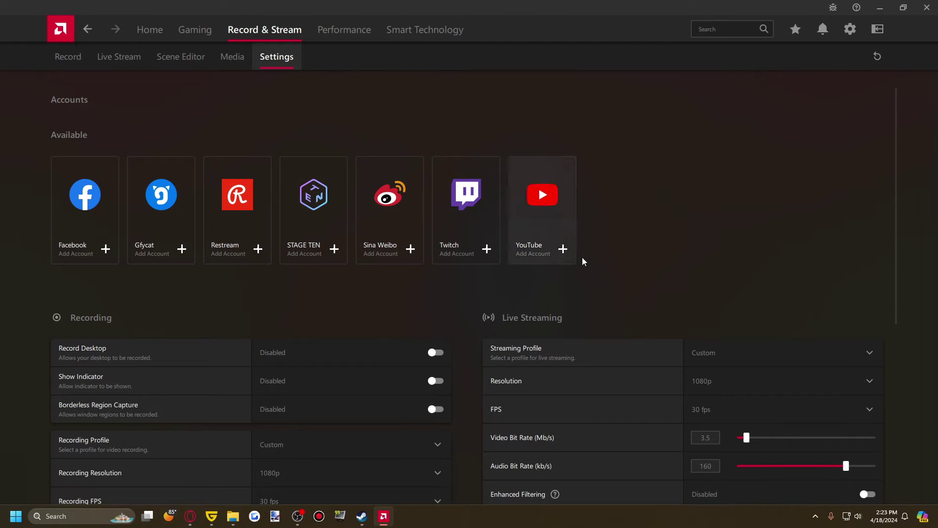
# In Live Streaming settings, set the streaming profile to Low.
pyautogui.scroll(-3, 469, 336)
pyautogui.scroll(-3, 468, 333)
pyautogui.scroll(3, 468, 333)
pyautogui.scroll(-1, 468, 337)
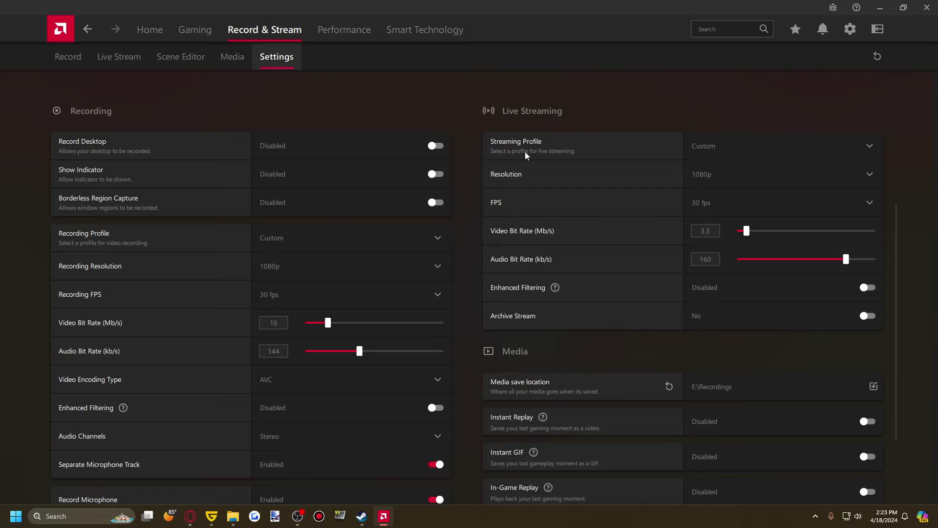
pyautogui.click(702, 148)
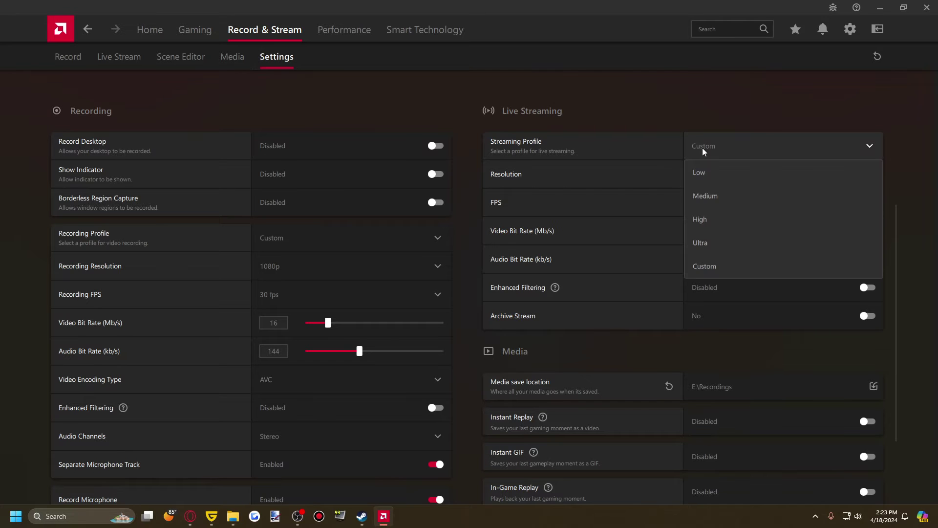
pyautogui.click(705, 145)
pyautogui.click(709, 144)
pyautogui.click(707, 171)
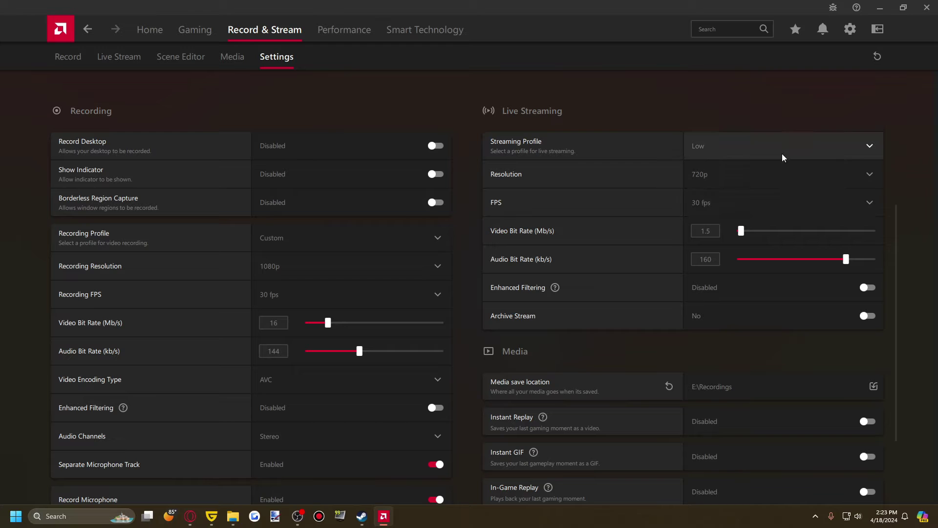
# Try the Medium and High profiles, then settle on Ultra (1080p, 60 fps, 6 Mb/s).
pyautogui.click(739, 140)
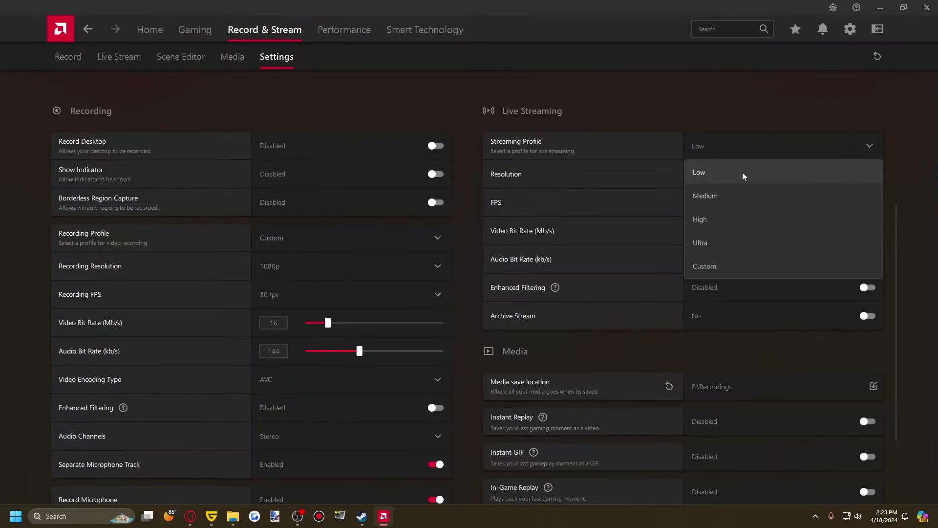
pyautogui.click(716, 202)
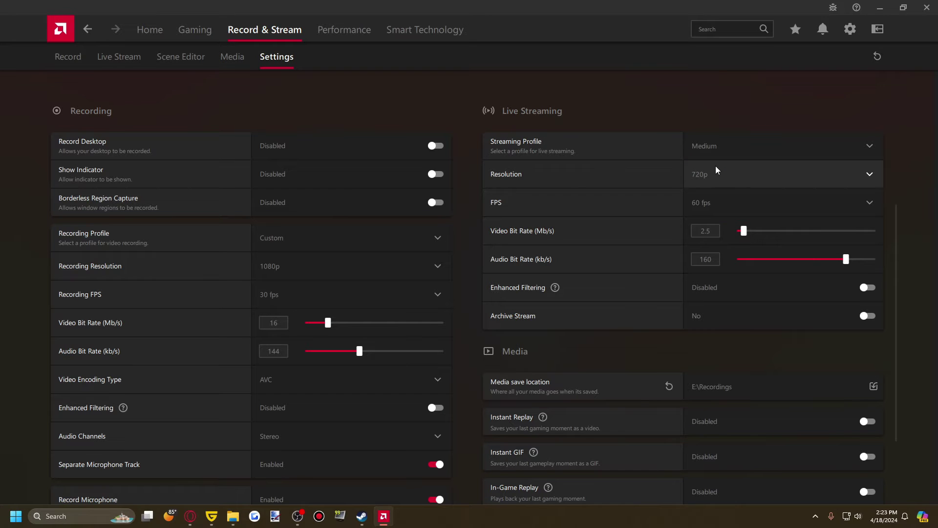
pyautogui.click(766, 152)
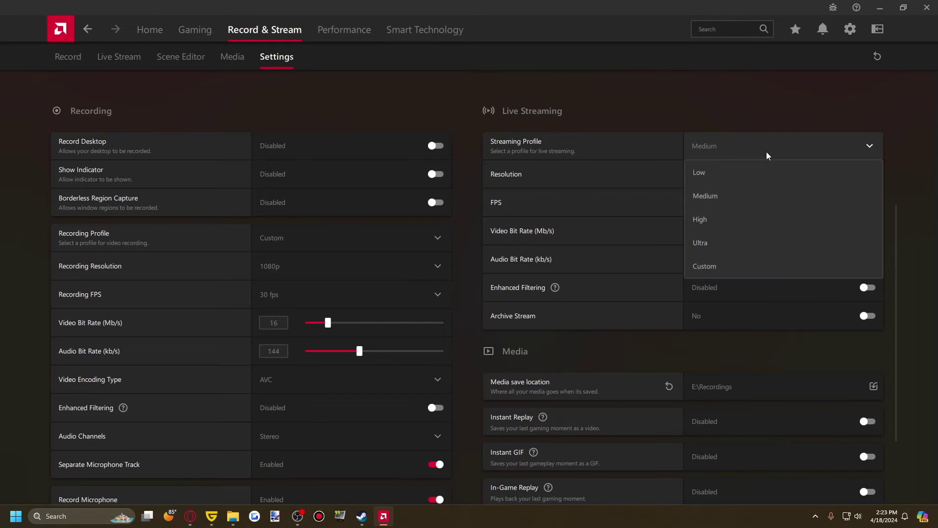
pyautogui.click(710, 223)
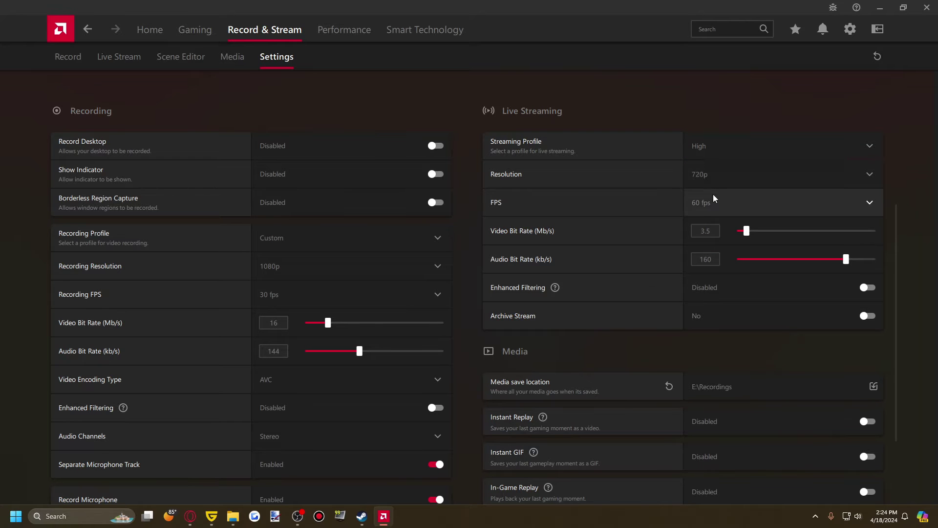
pyautogui.click(750, 139)
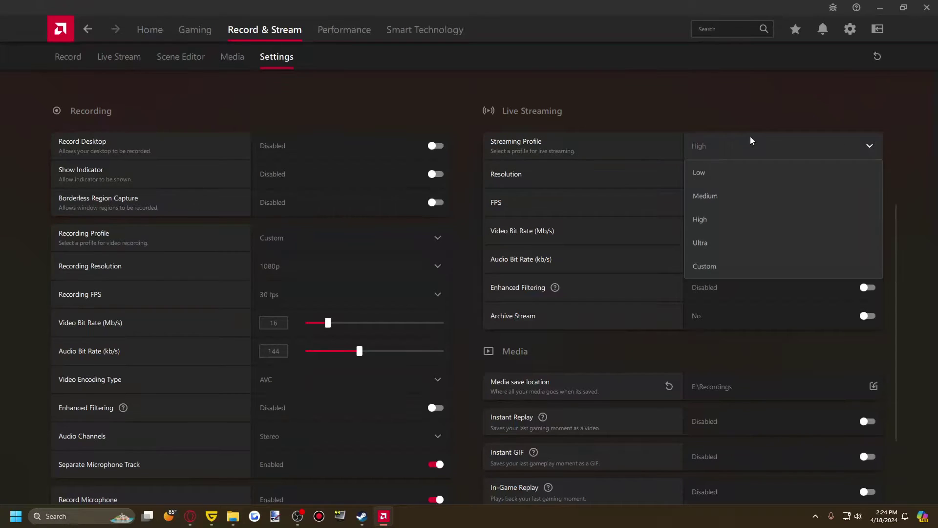
pyautogui.click(699, 236)
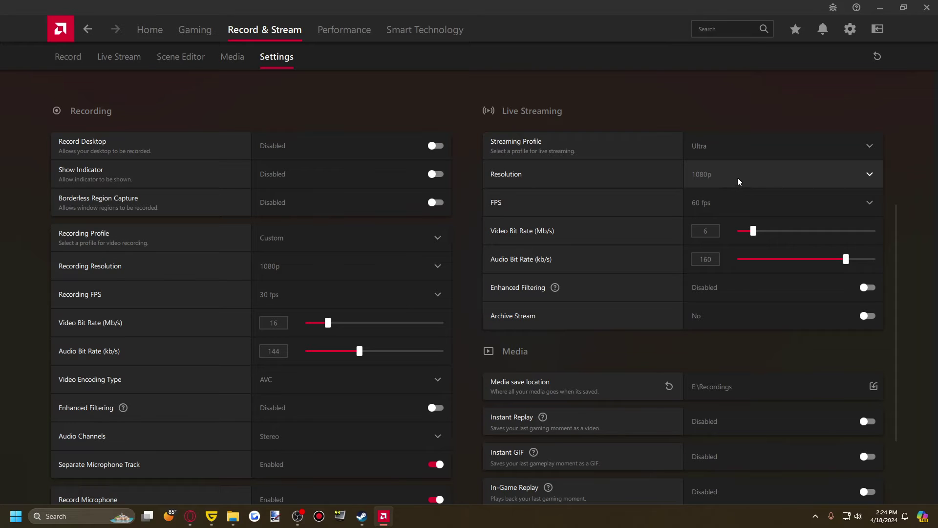
pyautogui.click(725, 144)
pyautogui.click(658, 166)
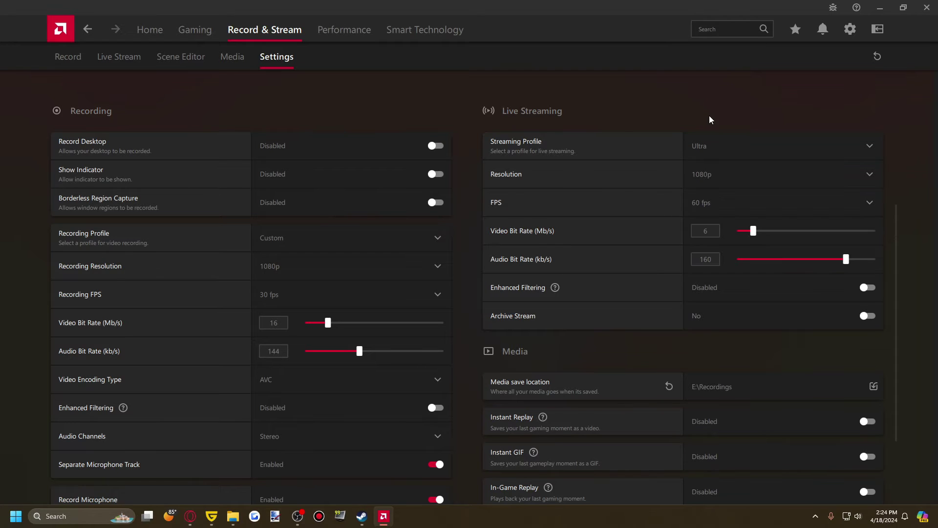